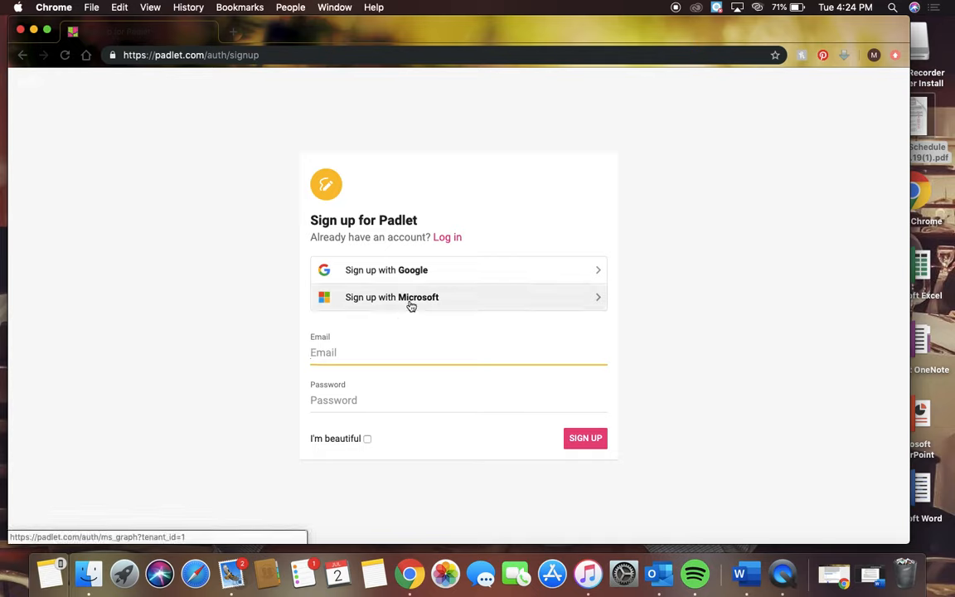
Sign up for Padlet with a Microsoft account and check the prompt for joining a padlet by URL
{"action": "left_click", "coordinate": [411, 305]}
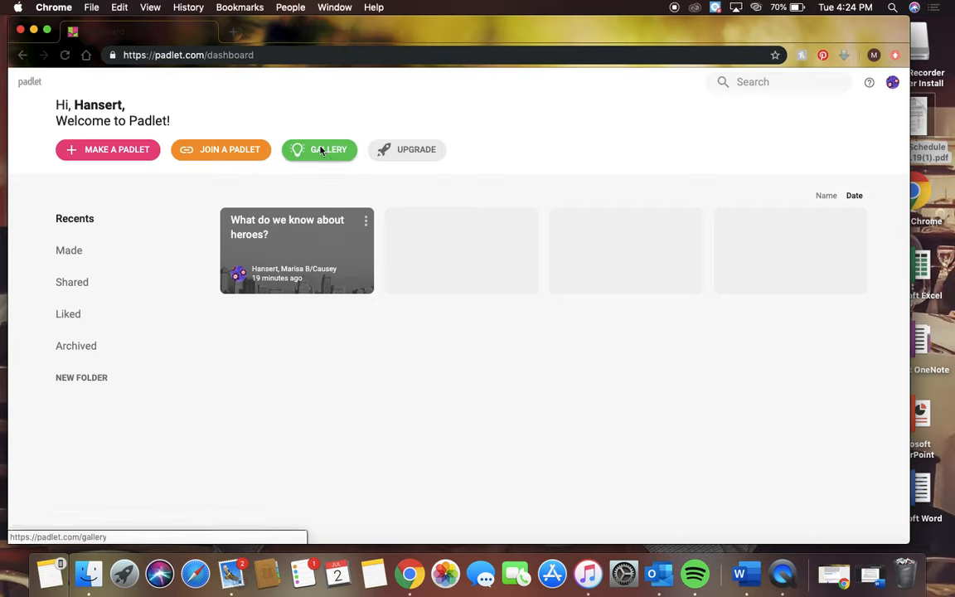
{"action": "left_click", "coordinate": [220, 152]}
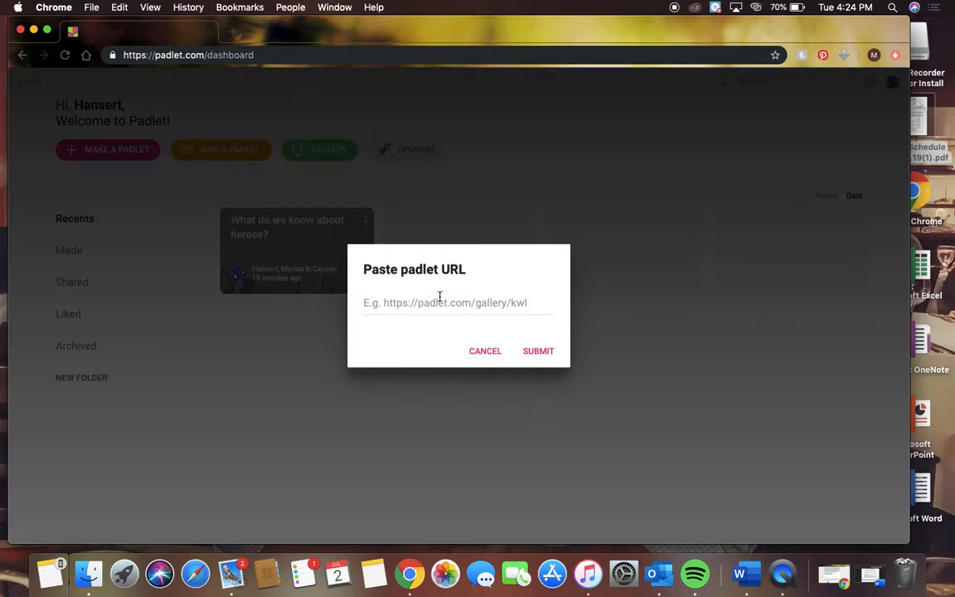
{"action": "left_click", "coordinate": [486, 352]}
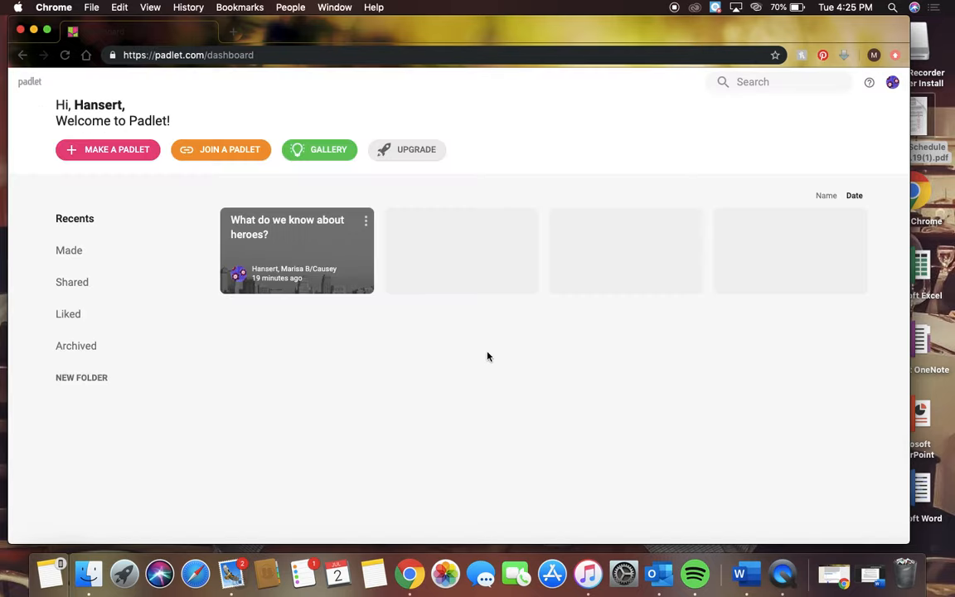
Browse the gallery of example padlets and return to the dashboard
{"action": "left_click", "coordinate": [338, 155]}
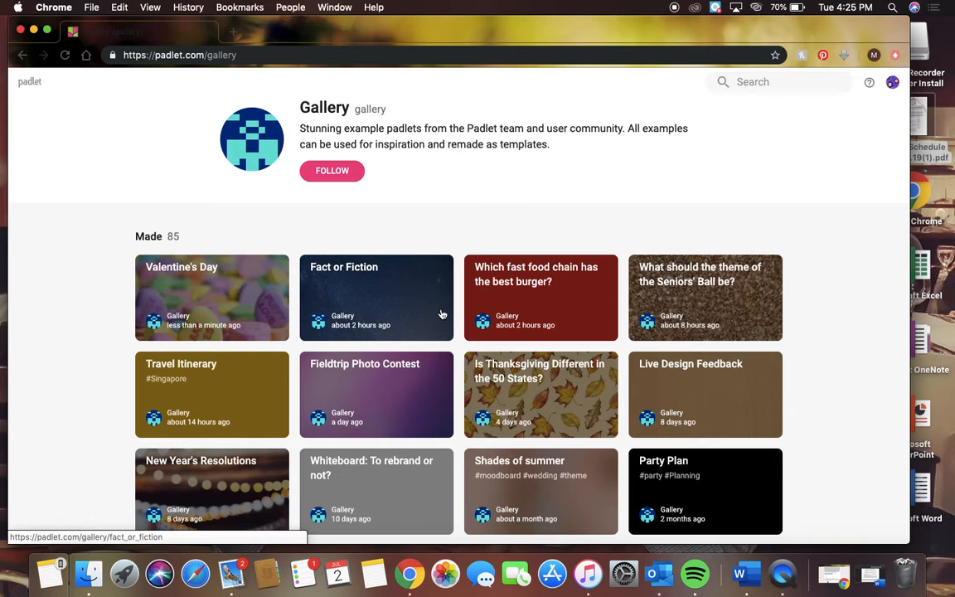
{"action": "scroll", "coordinate": [442, 314], "scroll_direction": "down", "scroll_amount": 2}
{"action": "scroll", "coordinate": [442, 315], "scroll_direction": "down", "scroll_amount": 2}
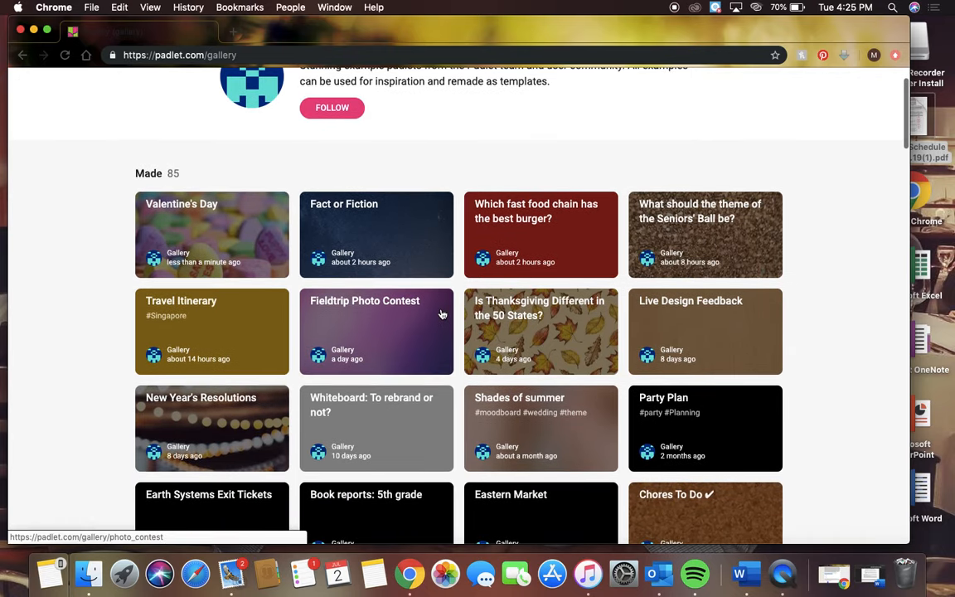
{"action": "scroll", "coordinate": [442, 314], "scroll_direction": "down", "scroll_amount": 5}
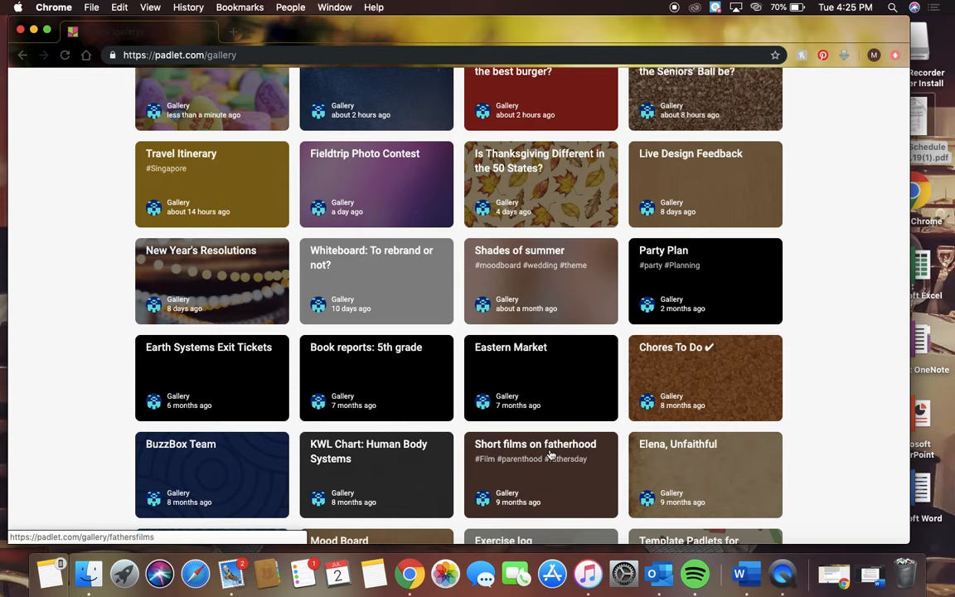
{"action": "scroll", "coordinate": [551, 455], "scroll_direction": "up", "scroll_amount": 2}
{"action": "scroll", "coordinate": [550, 455], "scroll_direction": "up", "scroll_amount": 3}
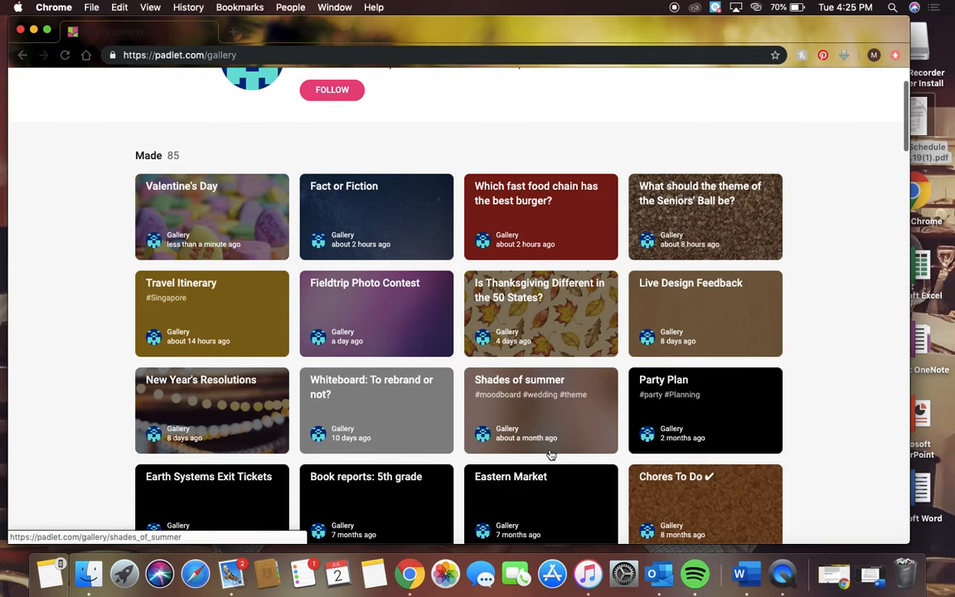
{"action": "scroll", "coordinate": [551, 455], "scroll_direction": "up", "scroll_amount": 2}
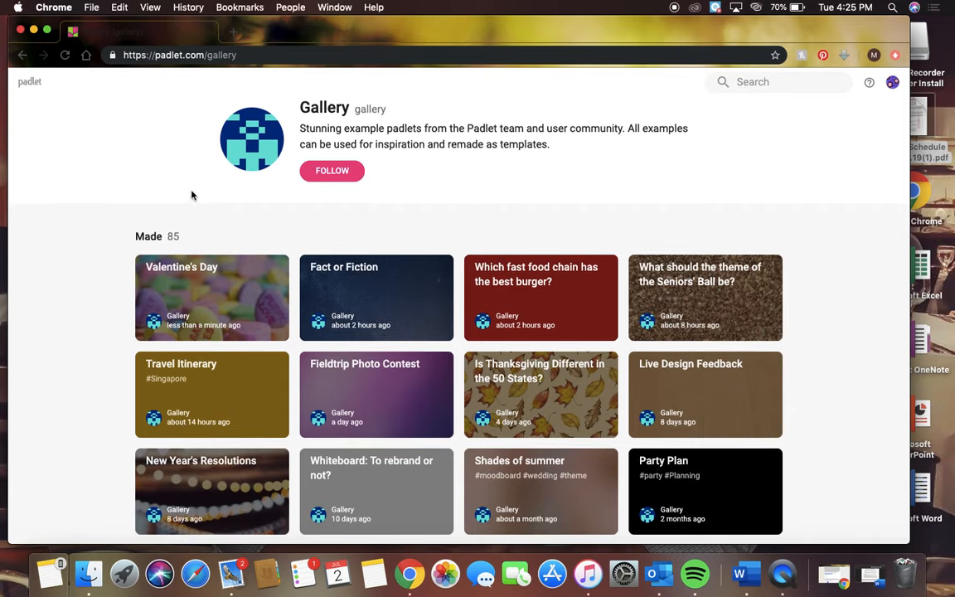
{"action": "left_click", "coordinate": [24, 57]}
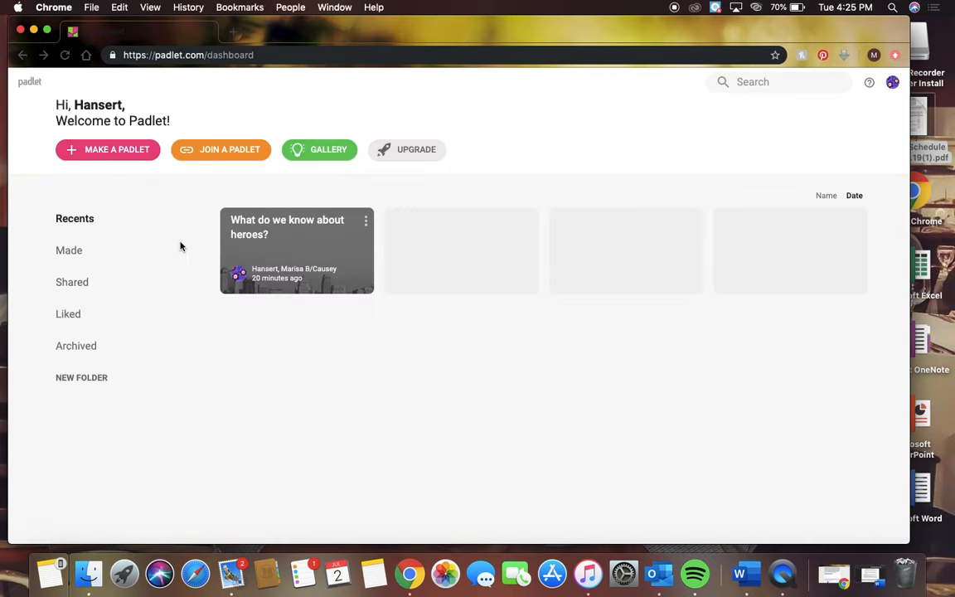
Make a new padlet from the KWL chart template
{"action": "left_click", "coordinate": [132, 157]}
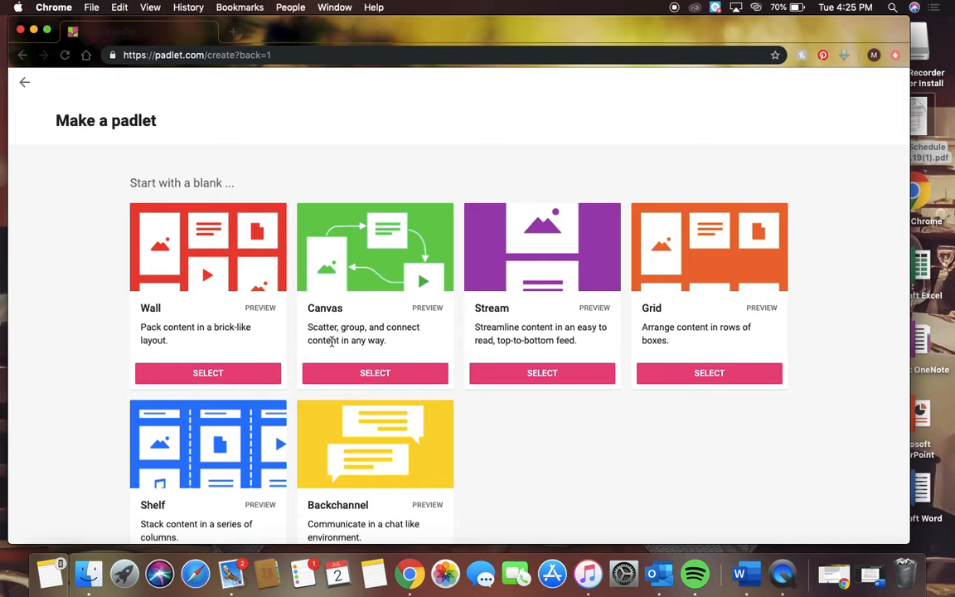
{"action": "scroll", "coordinate": [331, 342], "scroll_direction": "down", "scroll_amount": 5}
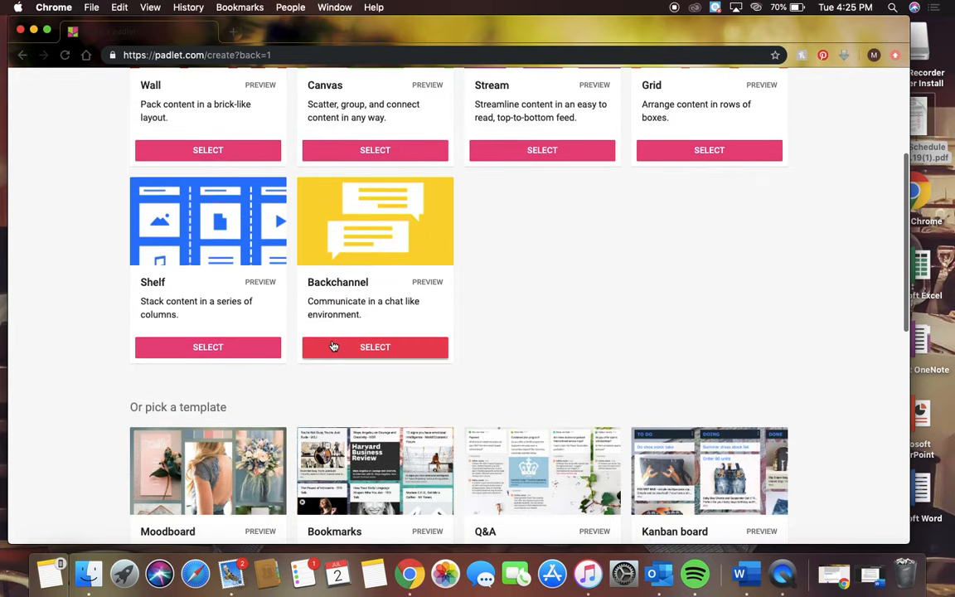
{"action": "scroll", "coordinate": [333, 346], "scroll_direction": "down", "scroll_amount": 3}
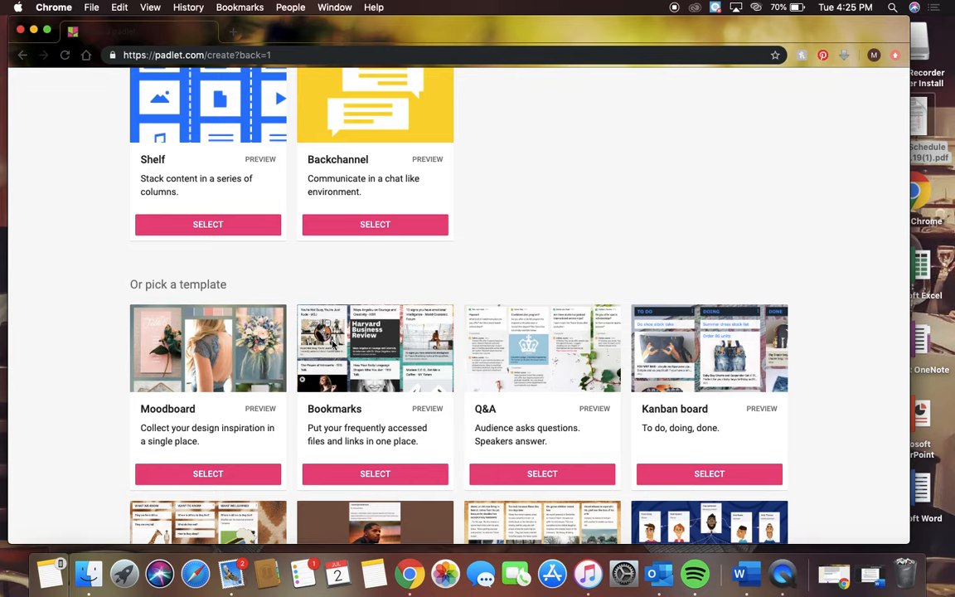
{"action": "scroll", "coordinate": [332, 345], "scroll_direction": "down", "scroll_amount": 4}
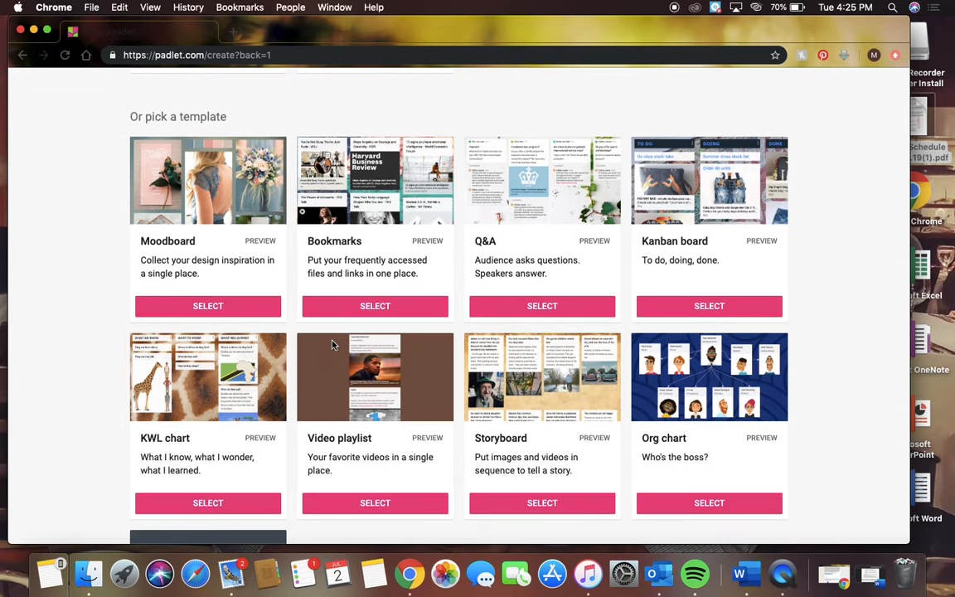
{"action": "scroll", "coordinate": [332, 345], "scroll_direction": "down", "scroll_amount": 1}
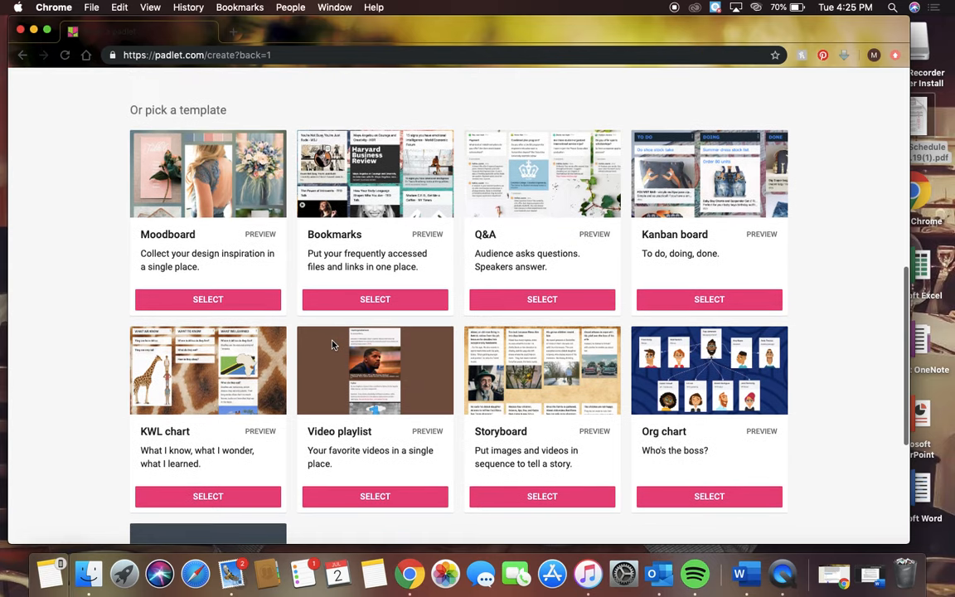
{"action": "left_click", "coordinate": [198, 497]}
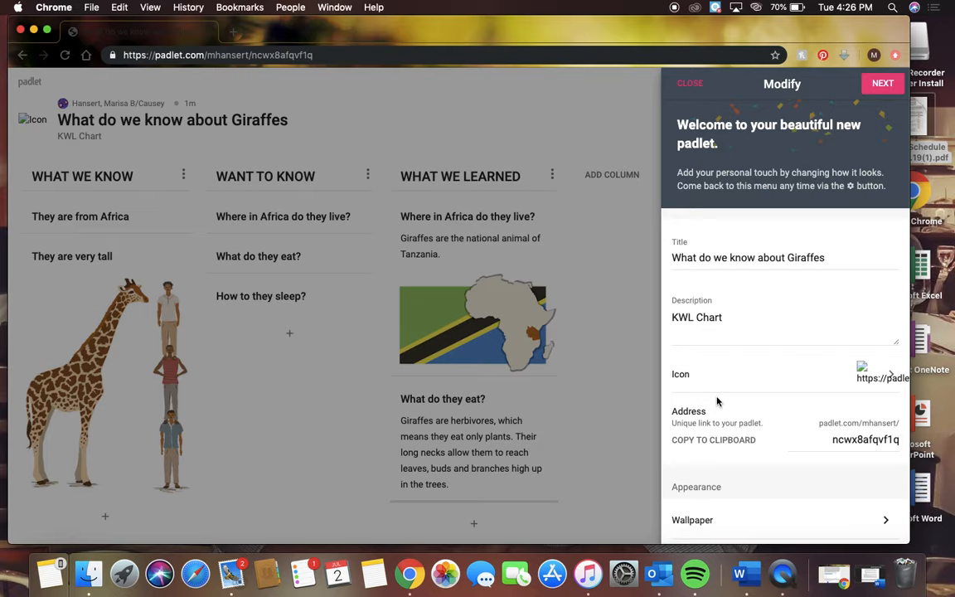
Review the new KWL padlet's address, appearance, posting and content filtering settings, and return to the dashboard
{"action": "scroll", "coordinate": [718, 402], "scroll_direction": "down", "scroll_amount": 2}
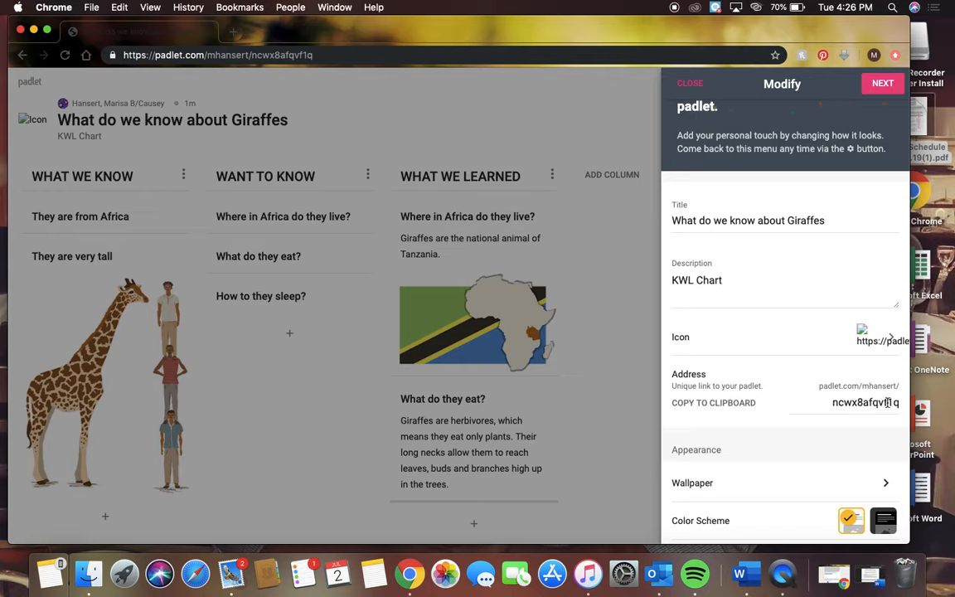
{"action": "scroll", "coordinate": [855, 424], "scroll_direction": "down", "scroll_amount": 2}
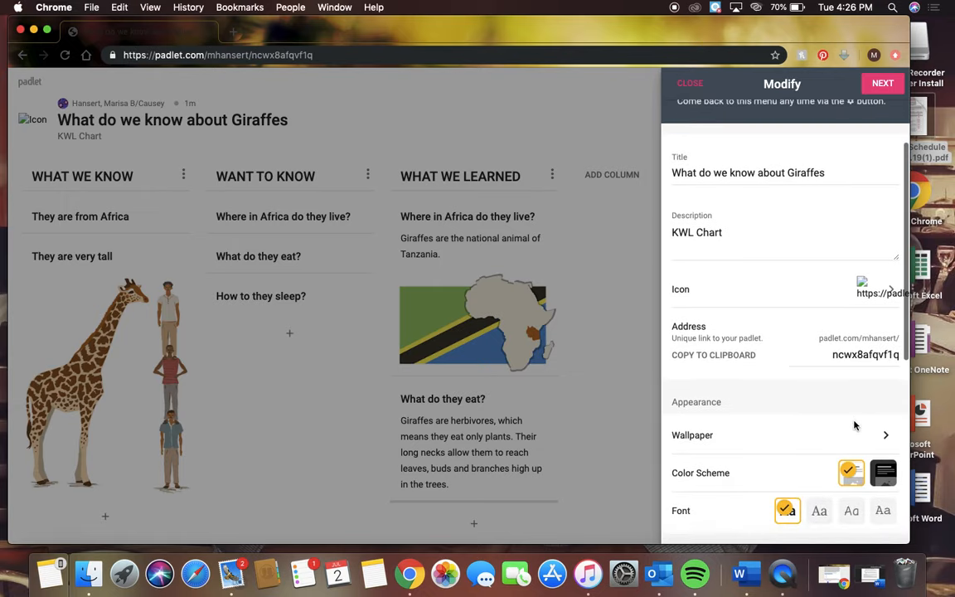
{"action": "scroll", "coordinate": [855, 425], "scroll_direction": "down", "scroll_amount": 3}
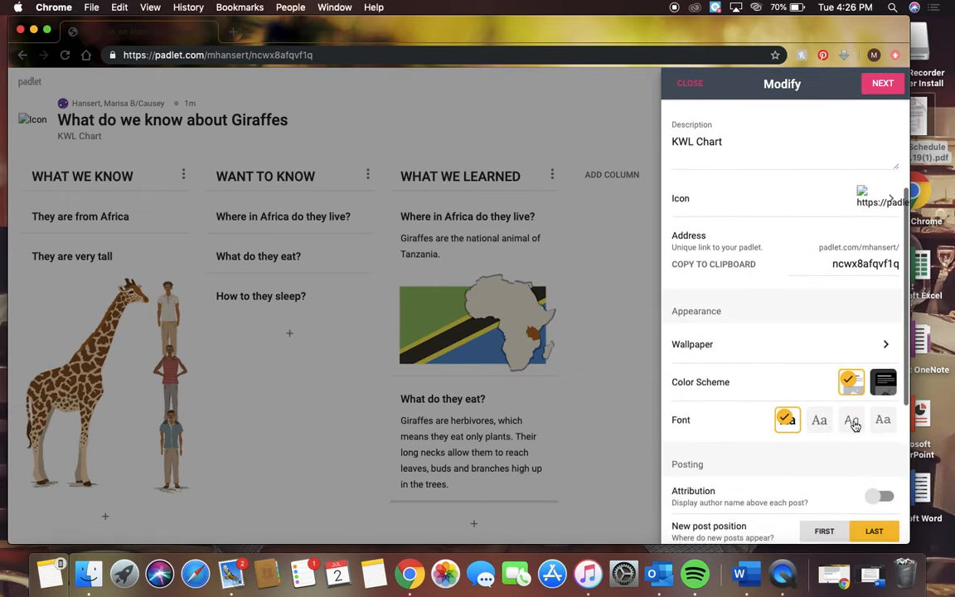
{"action": "scroll", "coordinate": [855, 427], "scroll_direction": "down", "scroll_amount": 1}
{"action": "scroll", "coordinate": [855, 425], "scroll_direction": "down", "scroll_amount": 2}
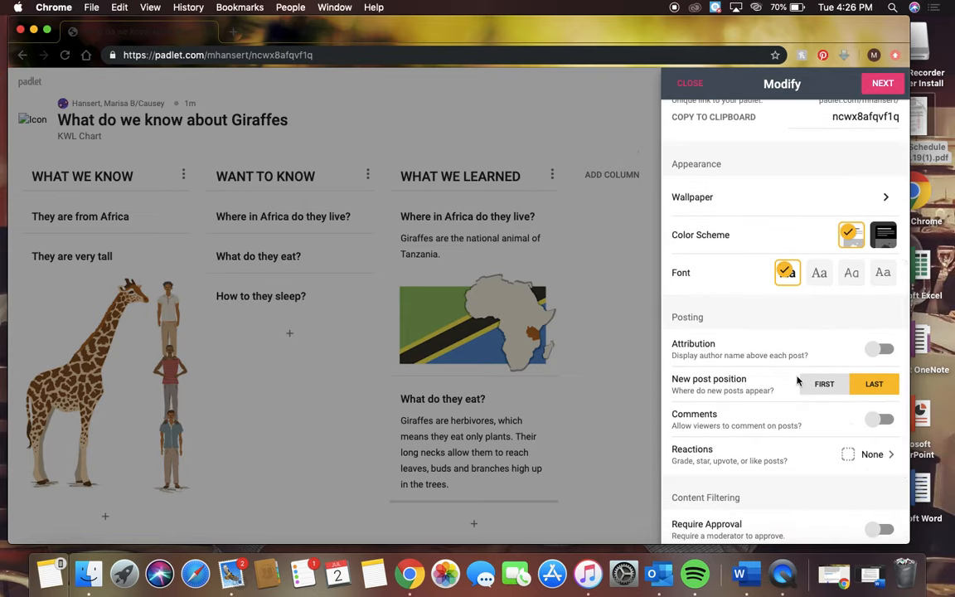
{"action": "scroll", "coordinate": [798, 381], "scroll_direction": "down", "scroll_amount": 3}
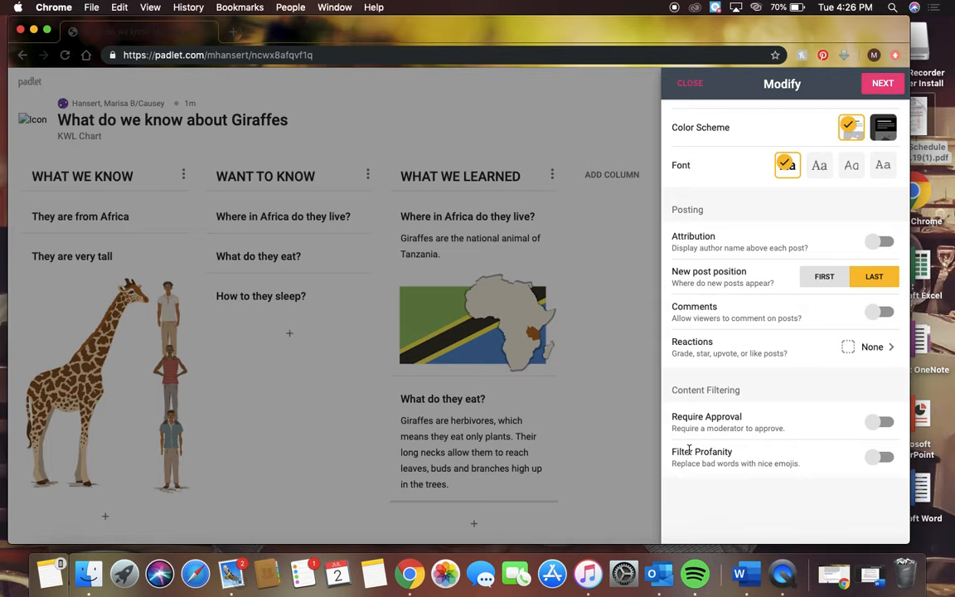
{"action": "scroll", "coordinate": [798, 437], "scroll_direction": "up", "scroll_amount": 2}
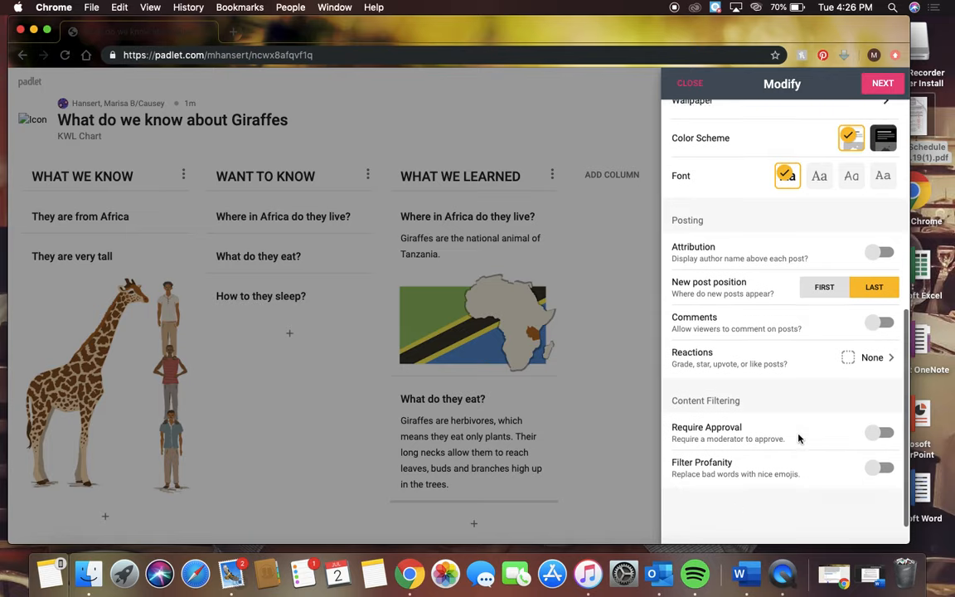
{"action": "scroll", "coordinate": [798, 439], "scroll_direction": "up", "scroll_amount": 2}
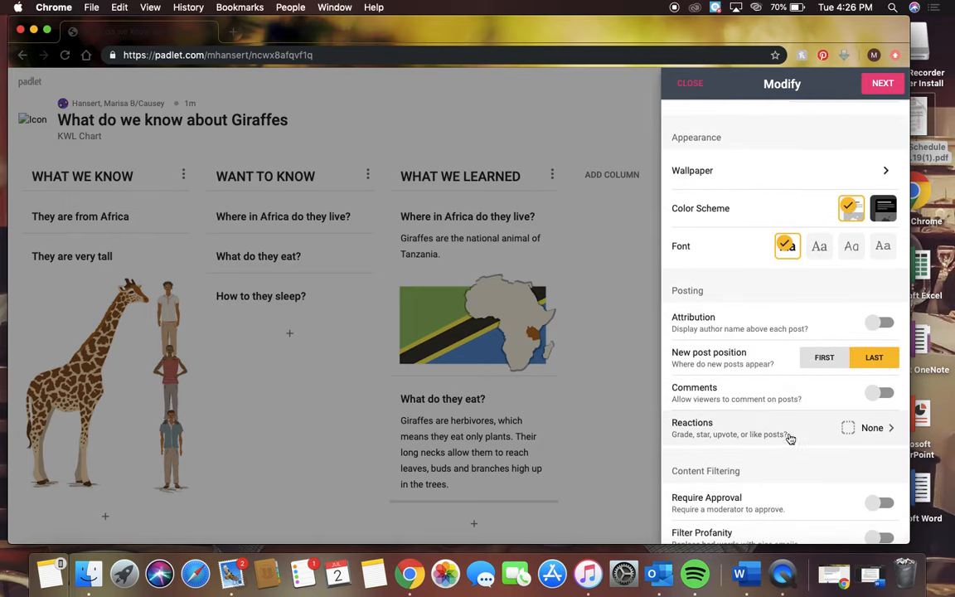
{"action": "left_click", "coordinate": [175, 123]}
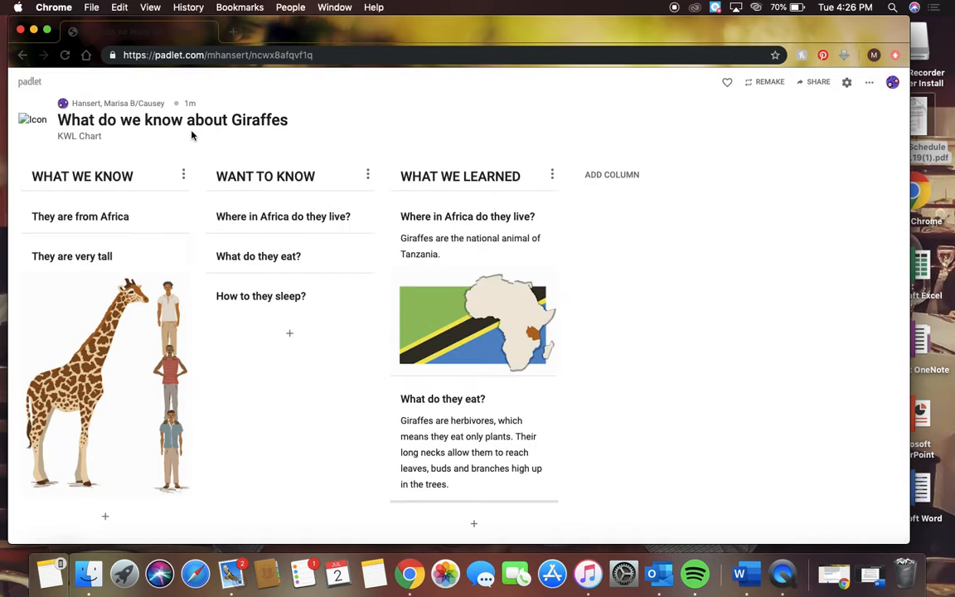
{"action": "left_click", "coordinate": [29, 85]}
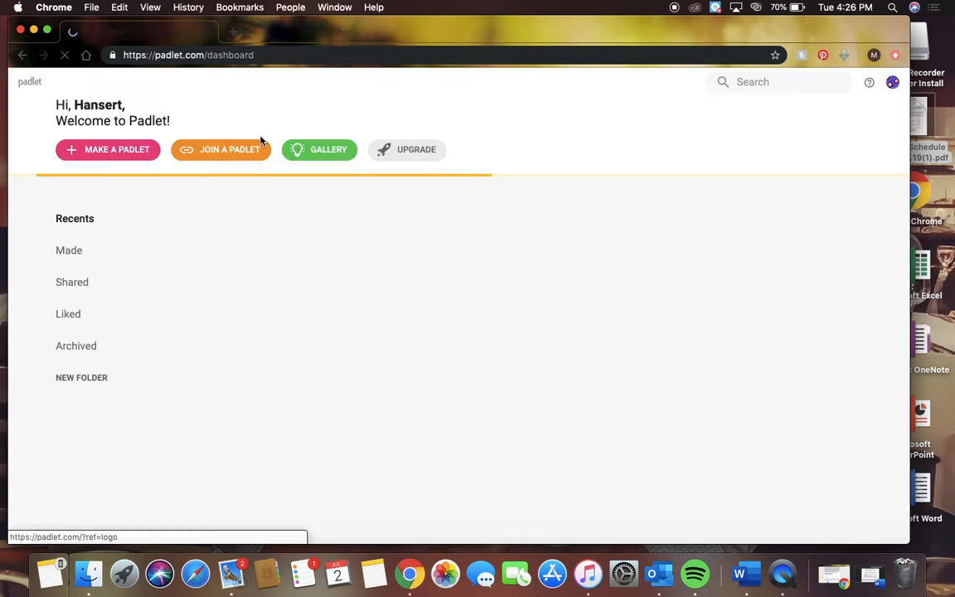
Open the "What do we know about heroes?" padlet and review its appearance, posting and content filtering settings
{"action": "left_click", "coordinate": [478, 244]}
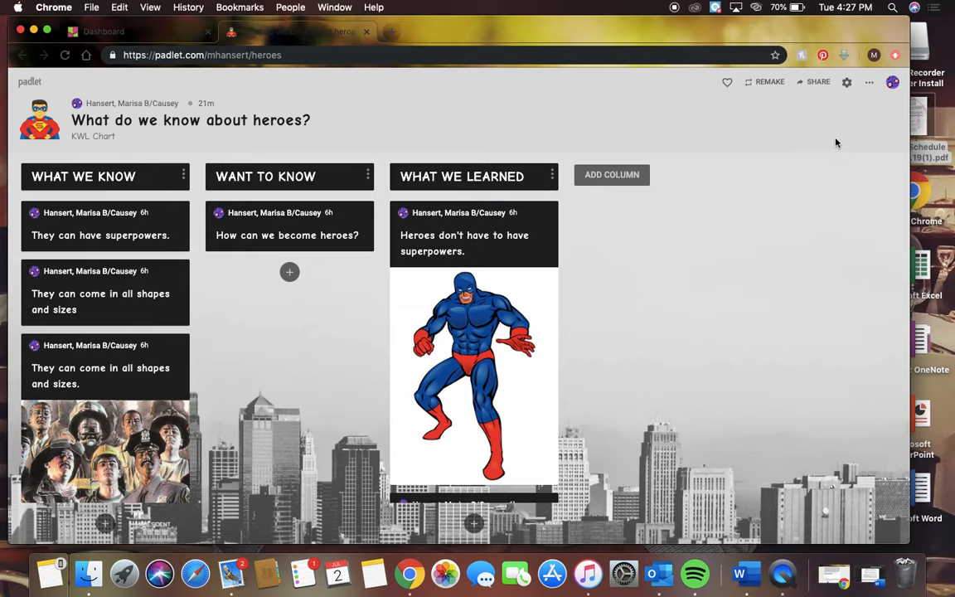
{"action": "left_click", "coordinate": [847, 83]}
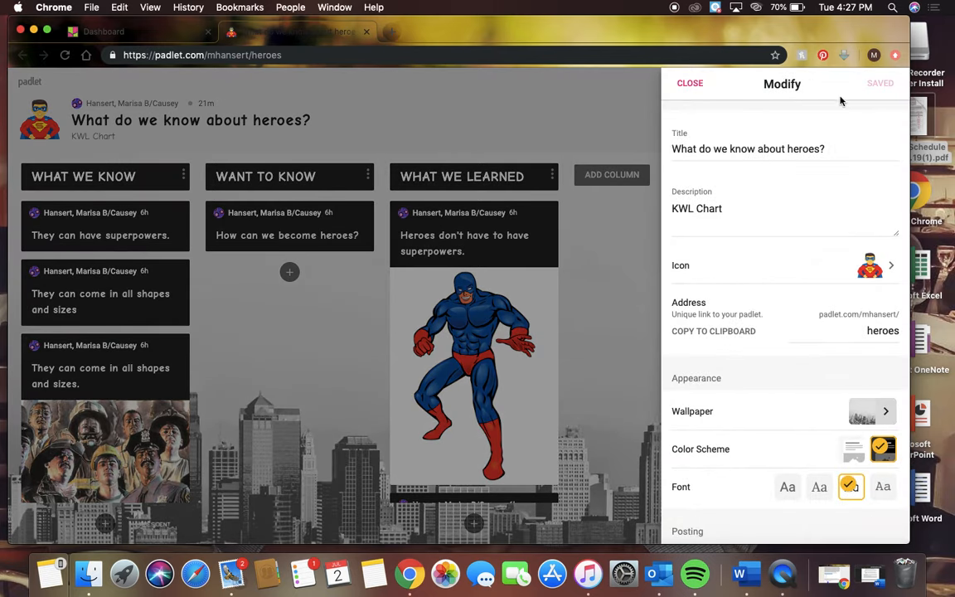
{"action": "scroll", "coordinate": [795, 197], "scroll_direction": "down", "scroll_amount": 1}
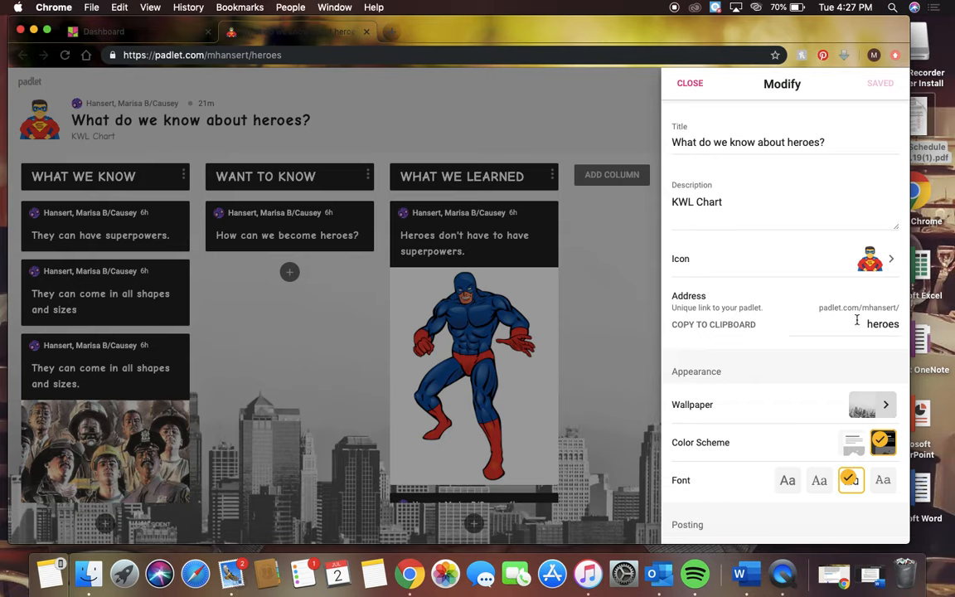
{"action": "scroll", "coordinate": [856, 321], "scroll_direction": "down", "scroll_amount": 2}
{"action": "scroll", "coordinate": [858, 323], "scroll_direction": "down", "scroll_amount": 5}
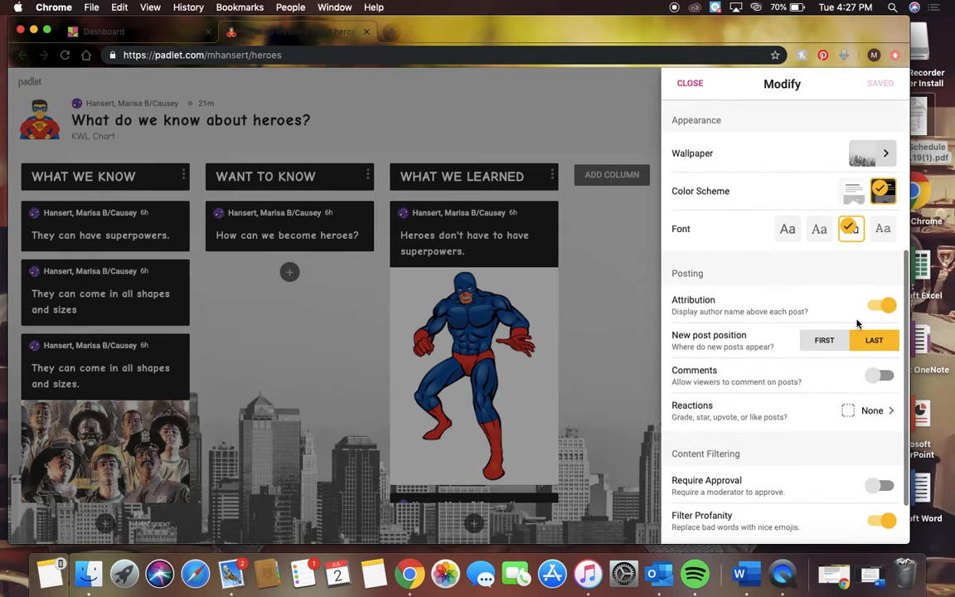
{"action": "scroll", "coordinate": [858, 324], "scroll_direction": "down", "scroll_amount": 2}
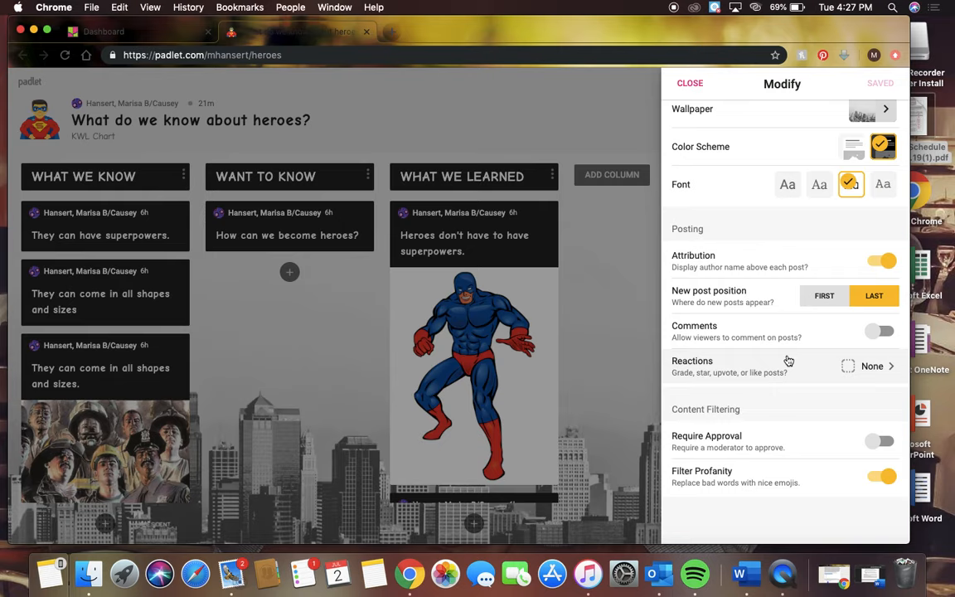
{"action": "scroll", "coordinate": [788, 361], "scroll_direction": "down", "scroll_amount": 1}
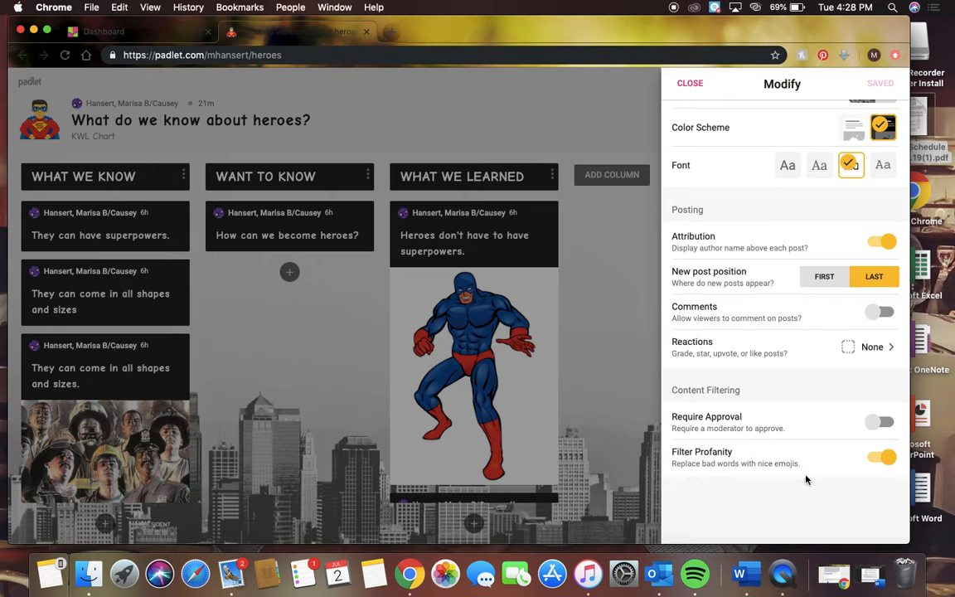
{"action": "scroll", "coordinate": [713, 382], "scroll_direction": "up", "scroll_amount": 8}
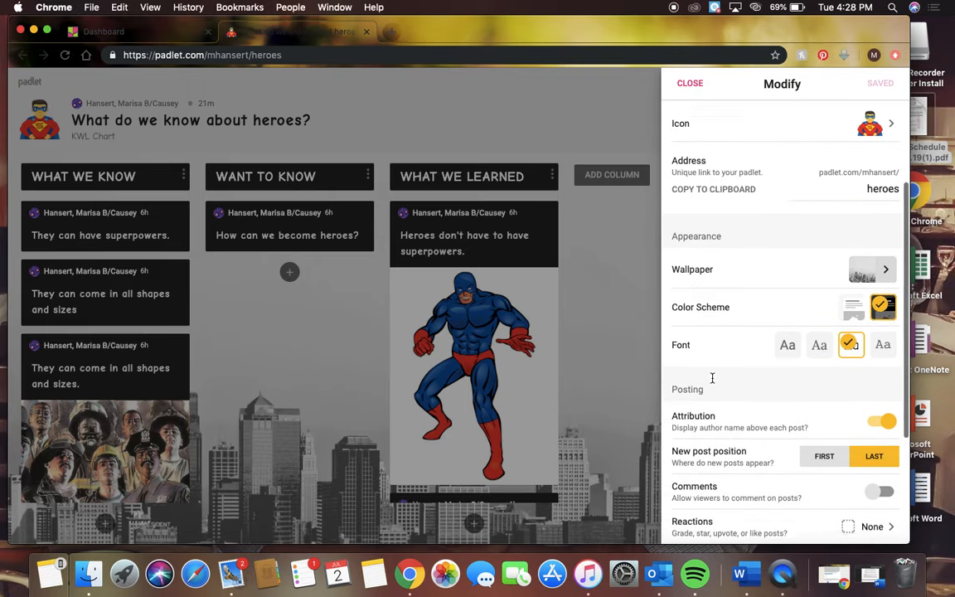
{"action": "left_click", "coordinate": [690, 83]}
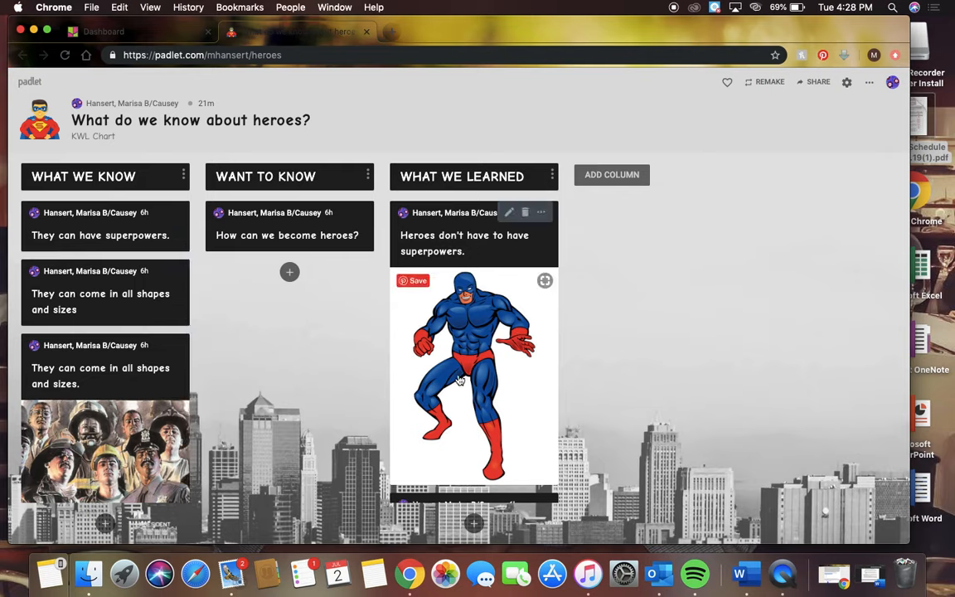
Start a blank post in the WANT TO KNOW column of the heroes padlet and look through its attachment types
{"action": "scroll", "coordinate": [459, 378], "scroll_direction": "down", "scroll_amount": 2}
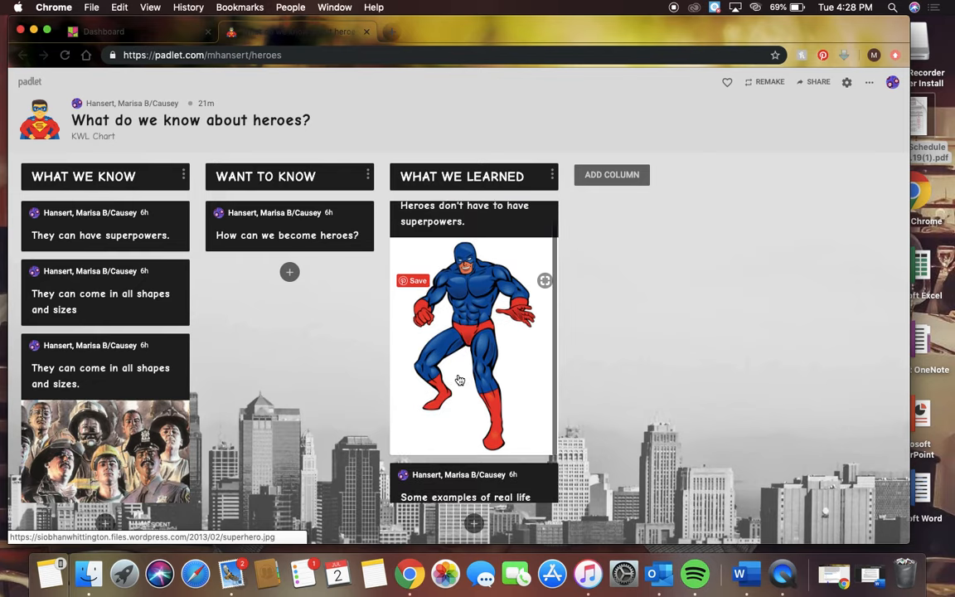
{"action": "scroll", "coordinate": [459, 379], "scroll_direction": "up", "scroll_amount": 2}
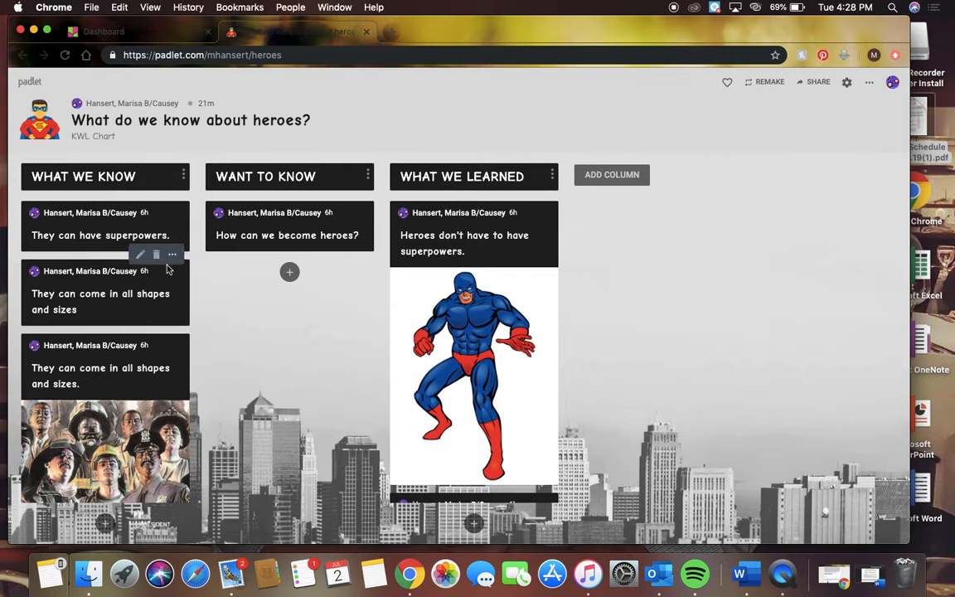
{"action": "left_click", "coordinate": [290, 273]}
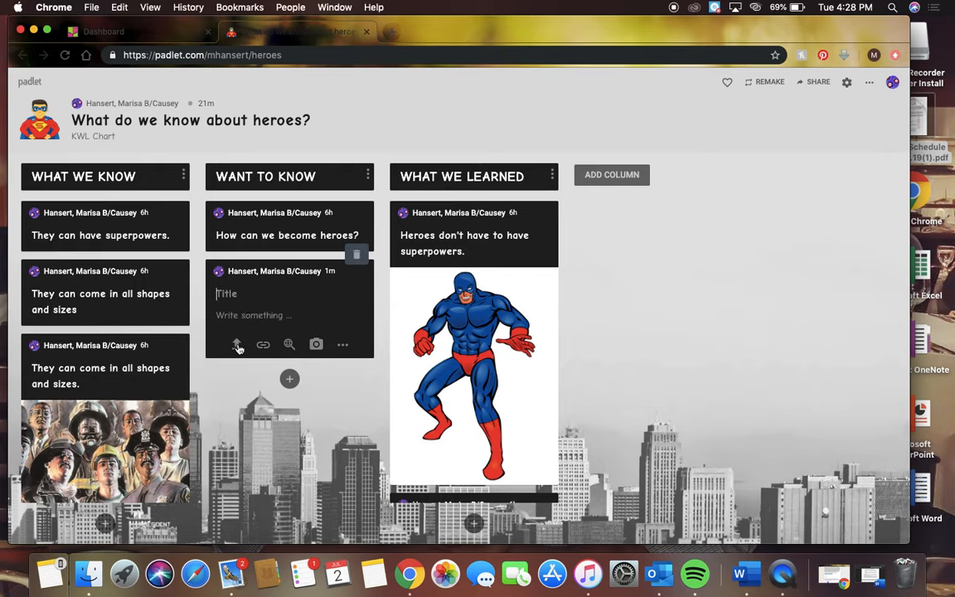
{"action": "left_click", "coordinate": [342, 347]}
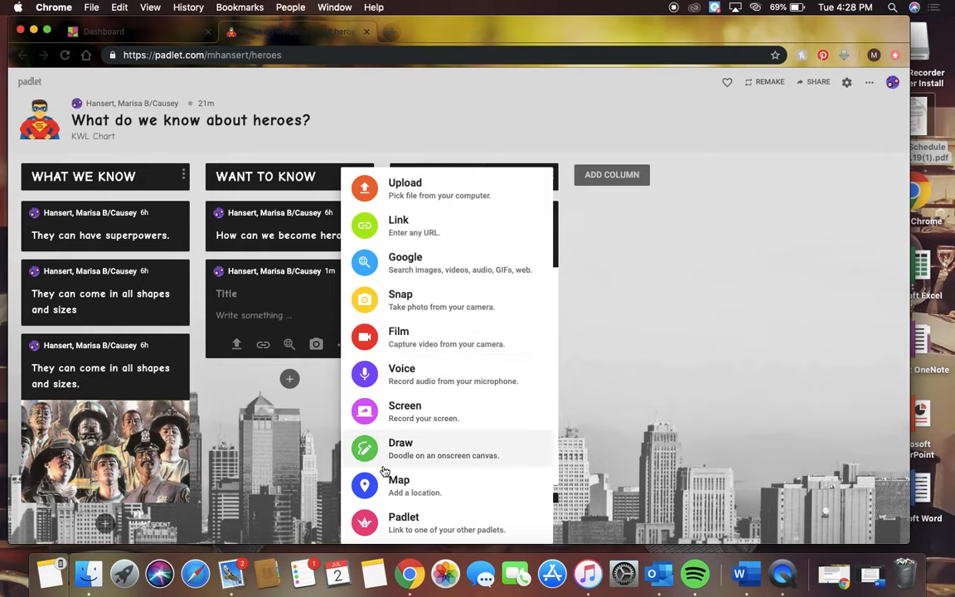
{"action": "left_click", "coordinate": [304, 385]}
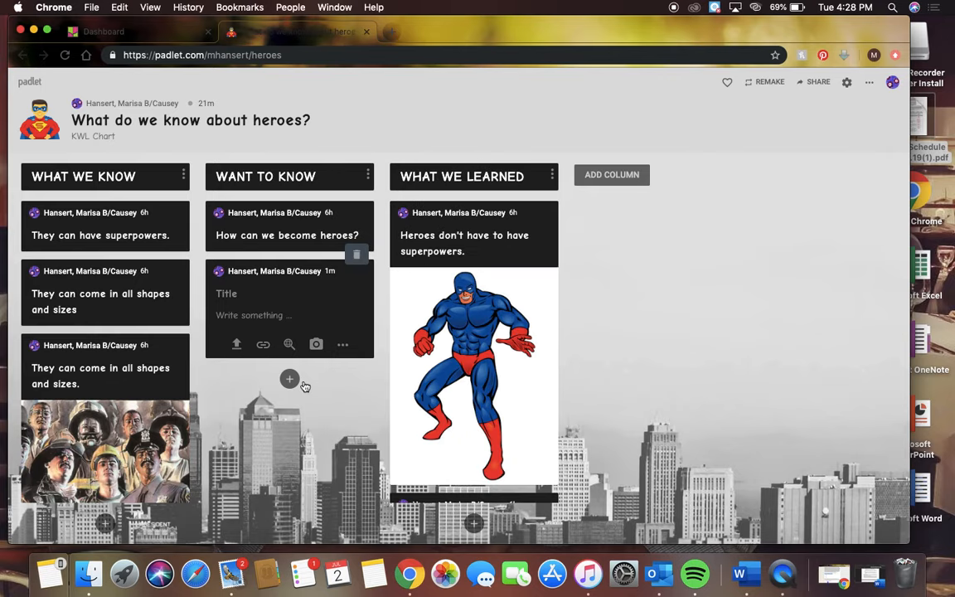